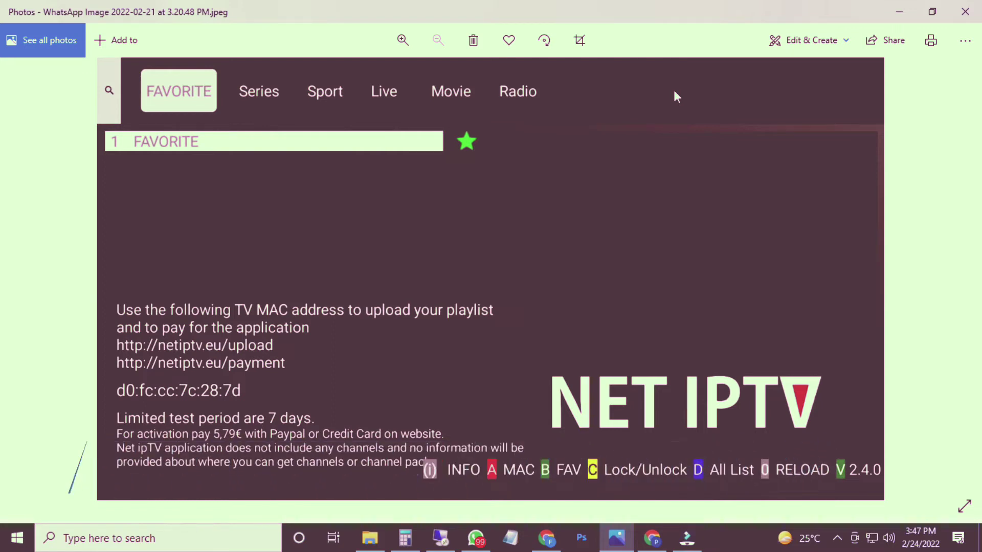
Open the Crystal Panel login page from the IPTV bookmarks in a new tab
left_click(545, 538)
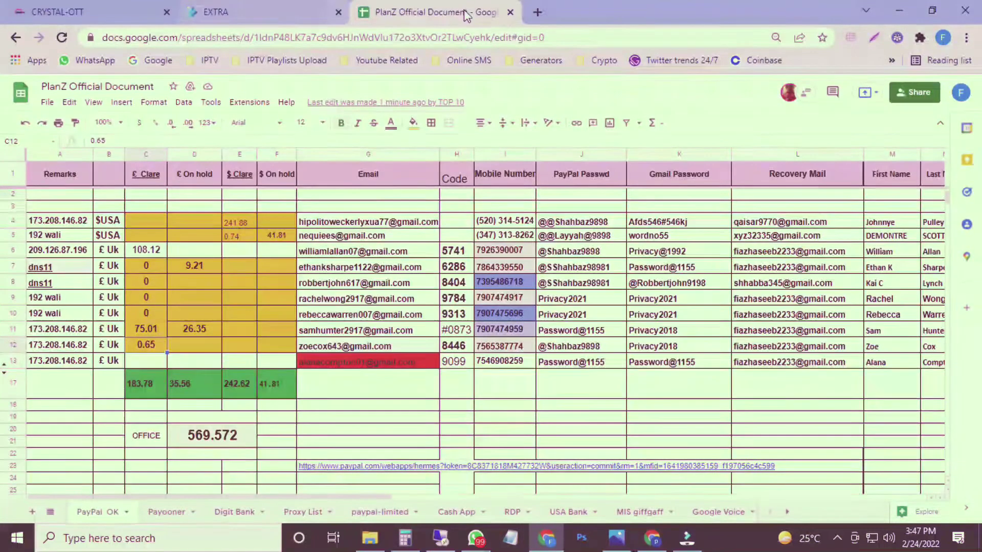
key("ctrl+t")
left_click(216, 62)
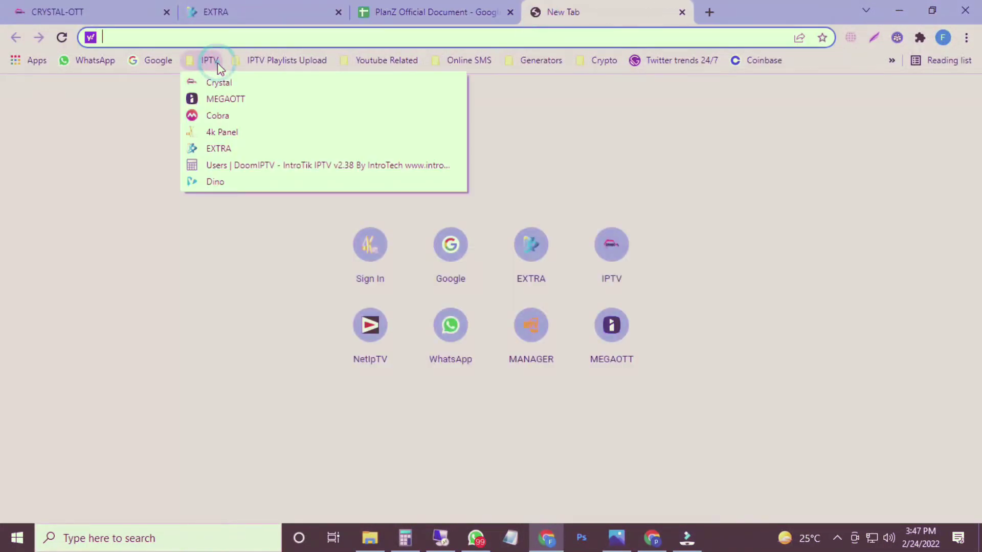
left_click(221, 84)
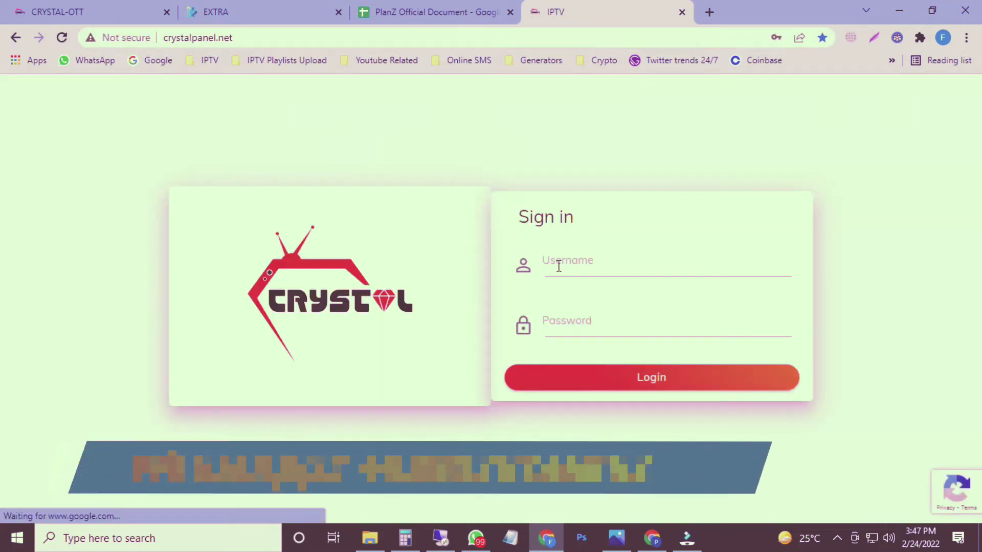
Sign in to the reseller account using the saved login
left_click(558, 265)
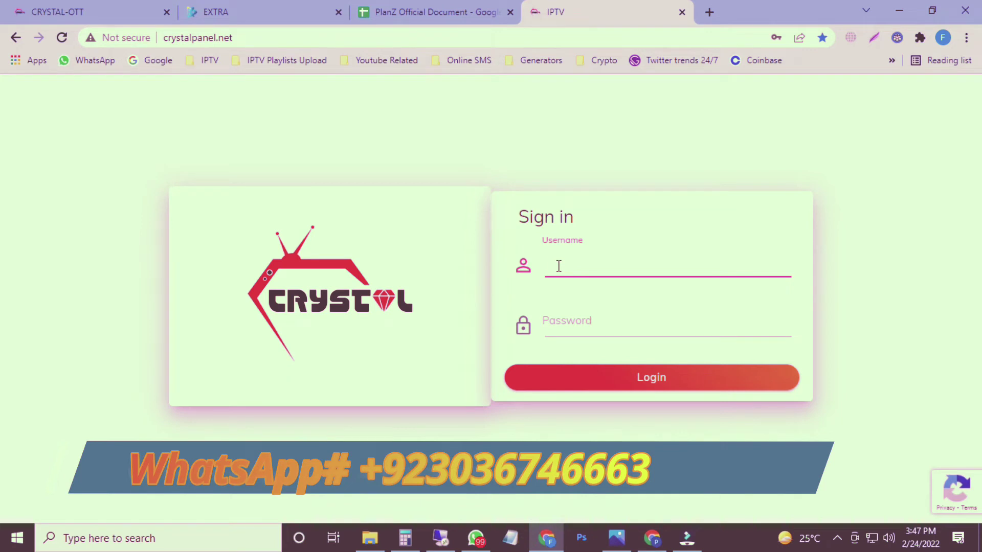
type("Bolda12")
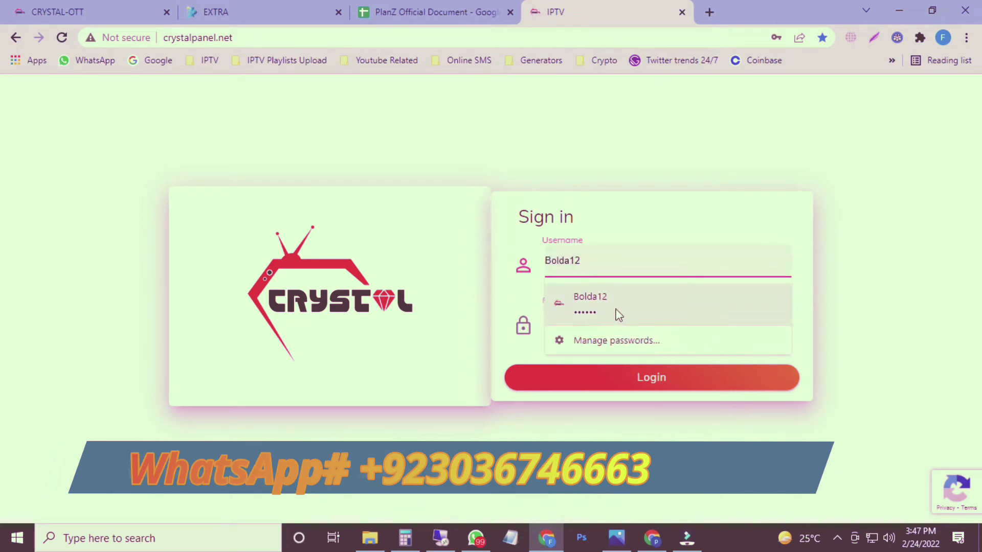
left_click(619, 316)
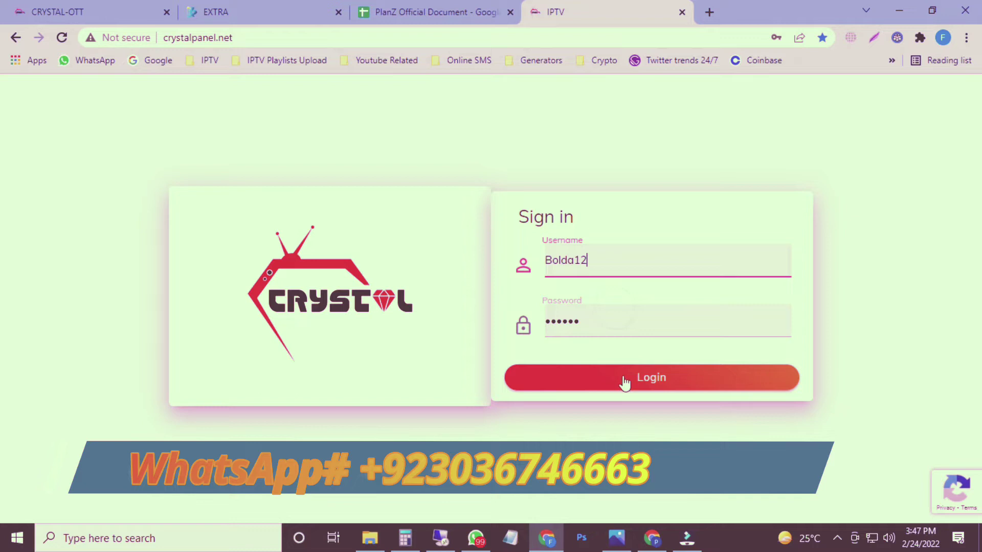
left_click(624, 381)
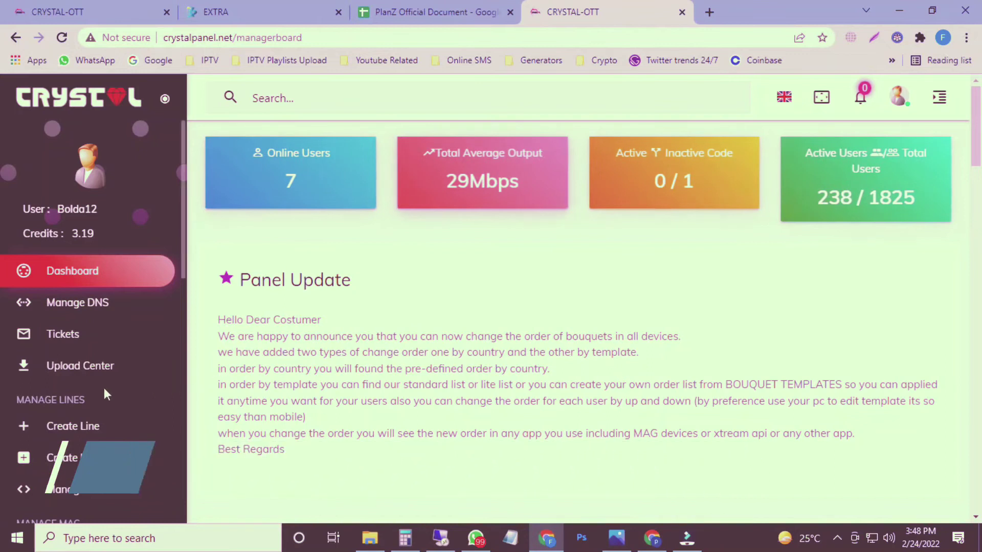
Open the Create Line form under MANAGE LINES in the sidebar
scroll(104, 390, "down", 3)
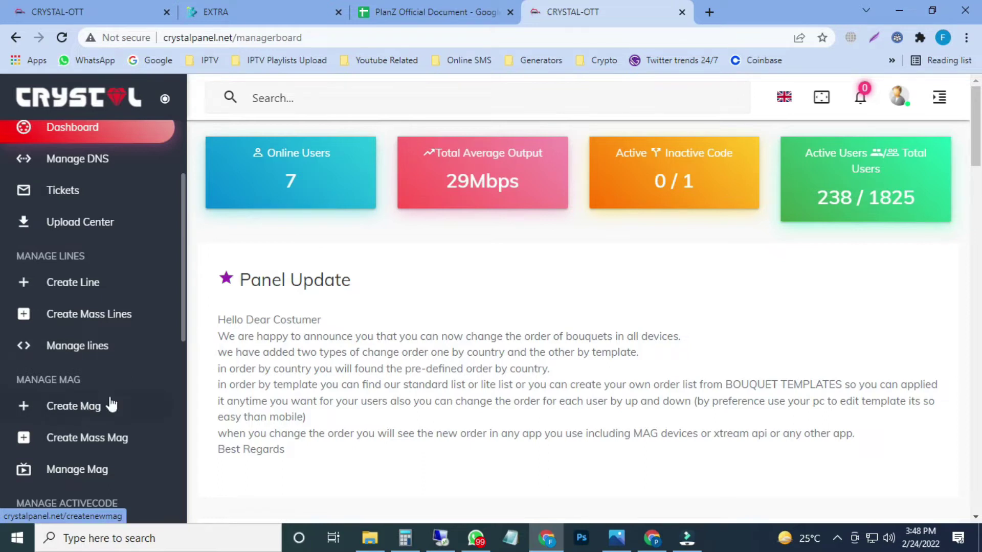
left_click(94, 284)
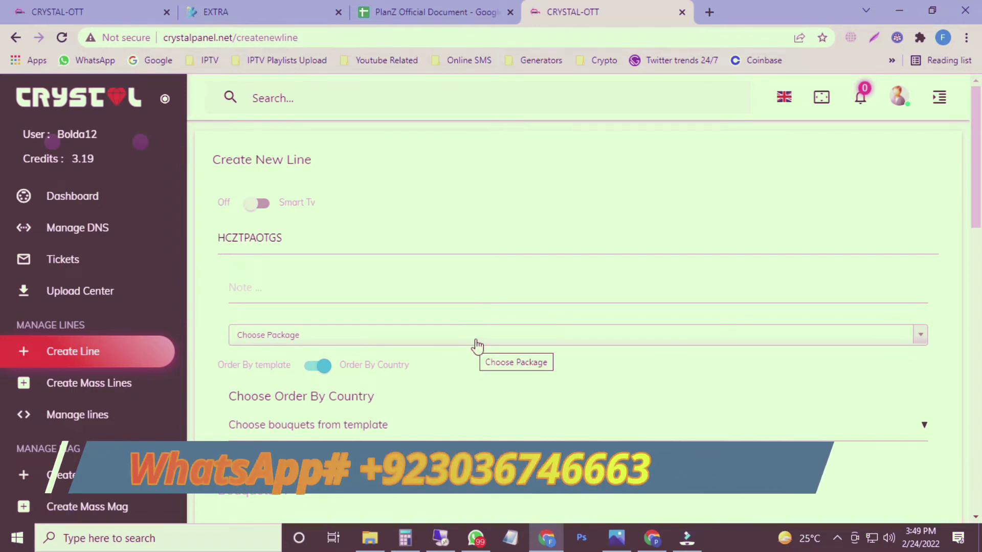
Choose the 24 HOURS (0 credit) trial package for the new line
left_click(474, 340)
scroll(416, 278, "down", 2)
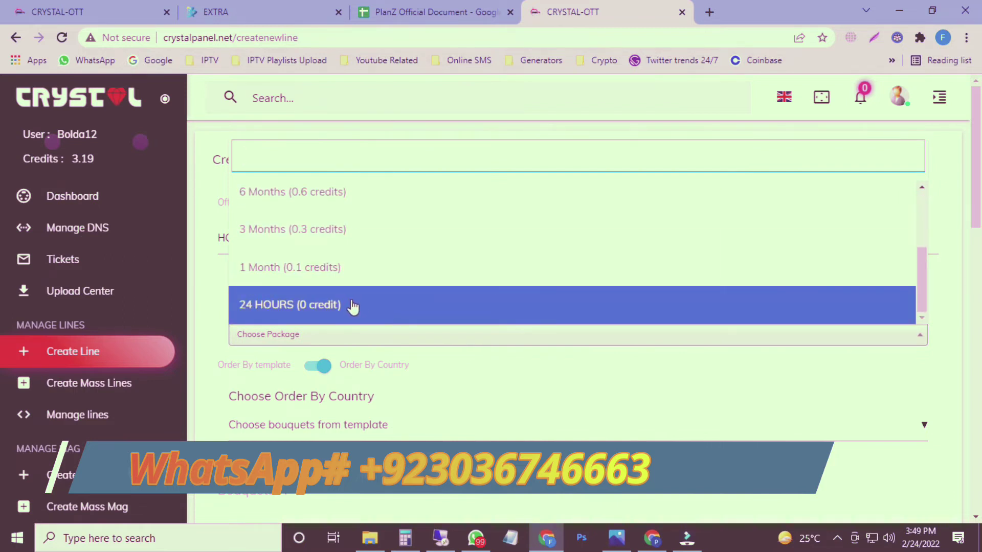
left_click(353, 306)
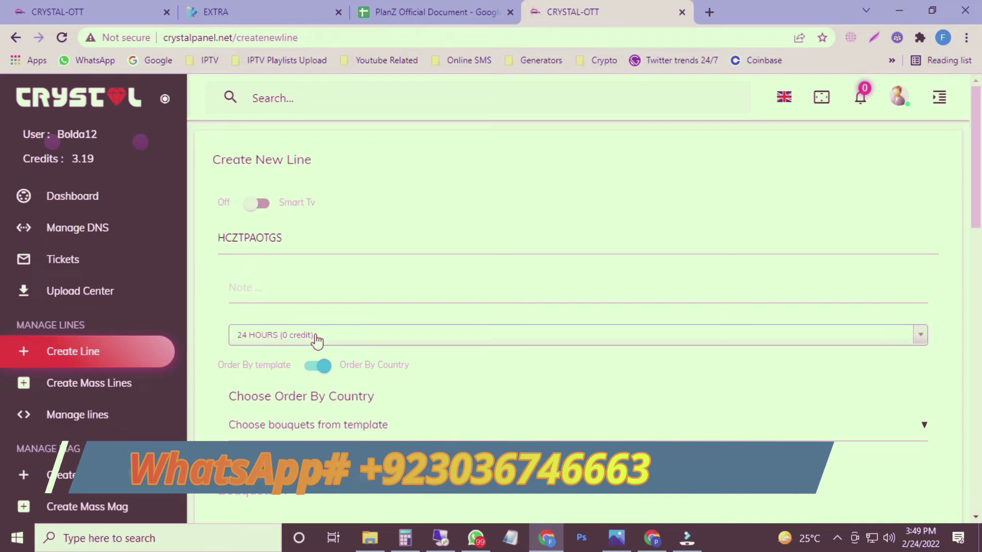
Select the UK live bouquets: Documentary, Music, Sports, Movies, Entertainment, Kids, News and General
scroll(390, 335, "down", 4)
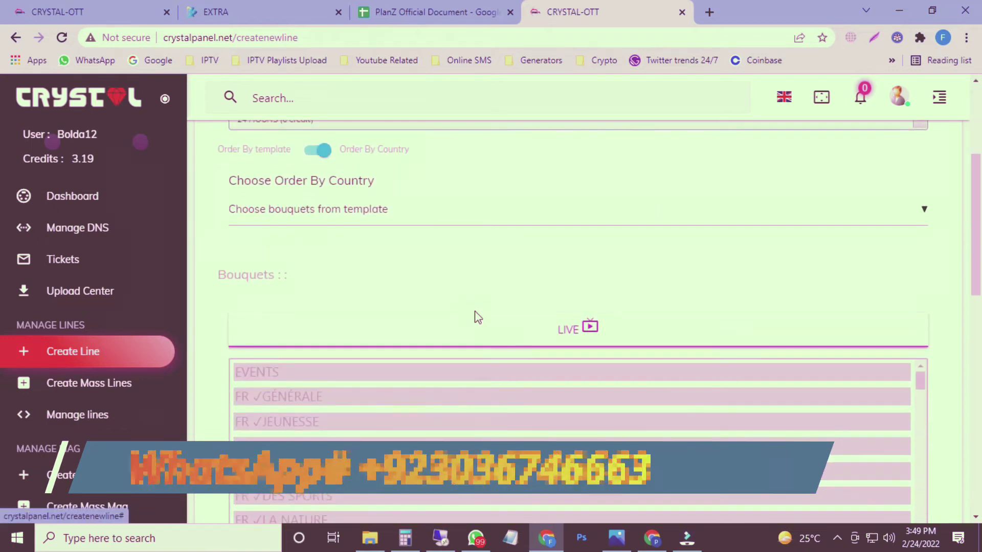
scroll(475, 312, "down", 4)
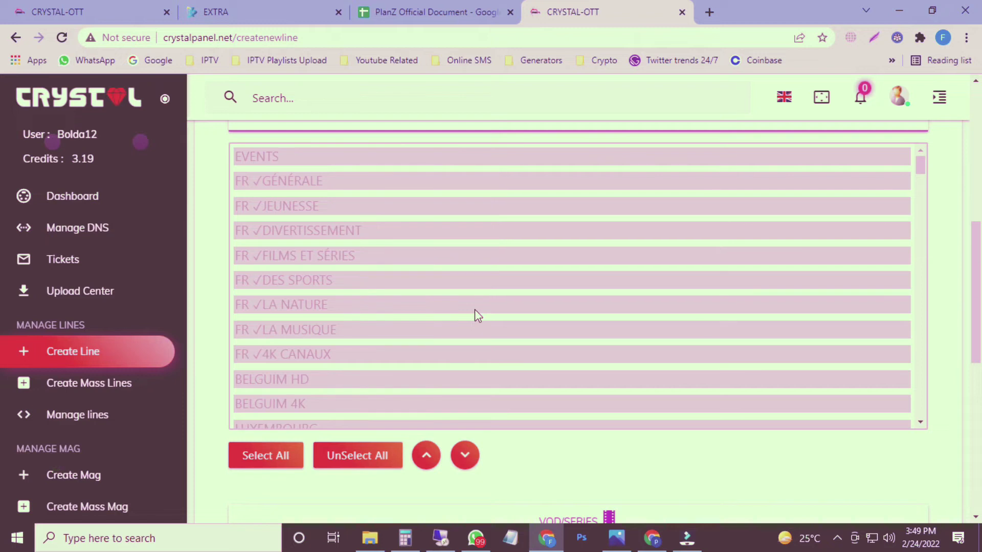
scroll(474, 309, "down", 3)
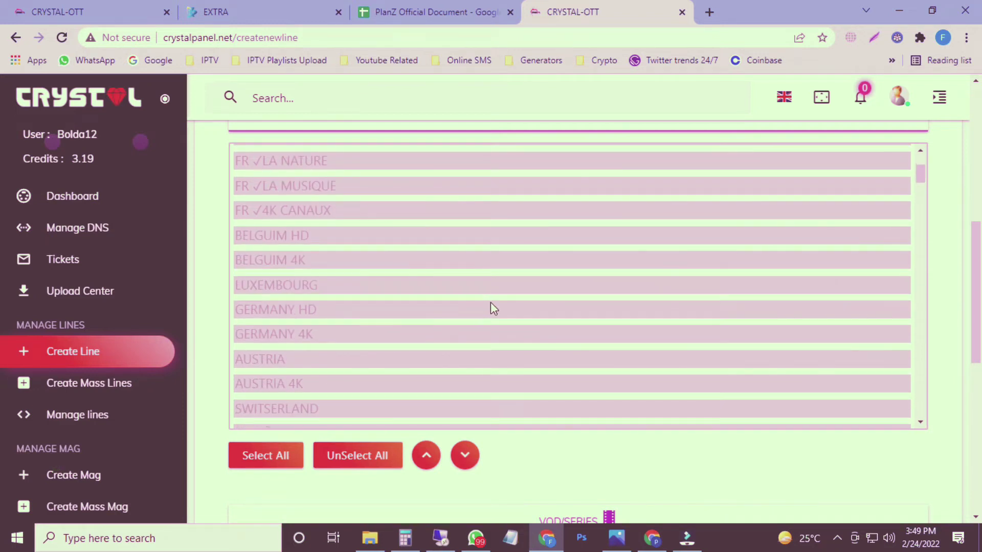
scroll(491, 303, "down", 10)
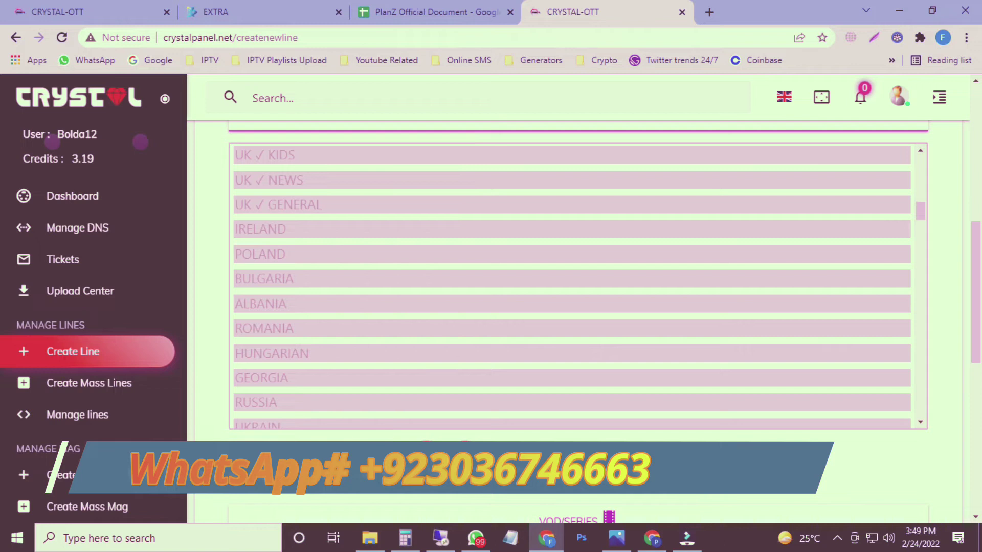
scroll(295, 368, "up", 2)
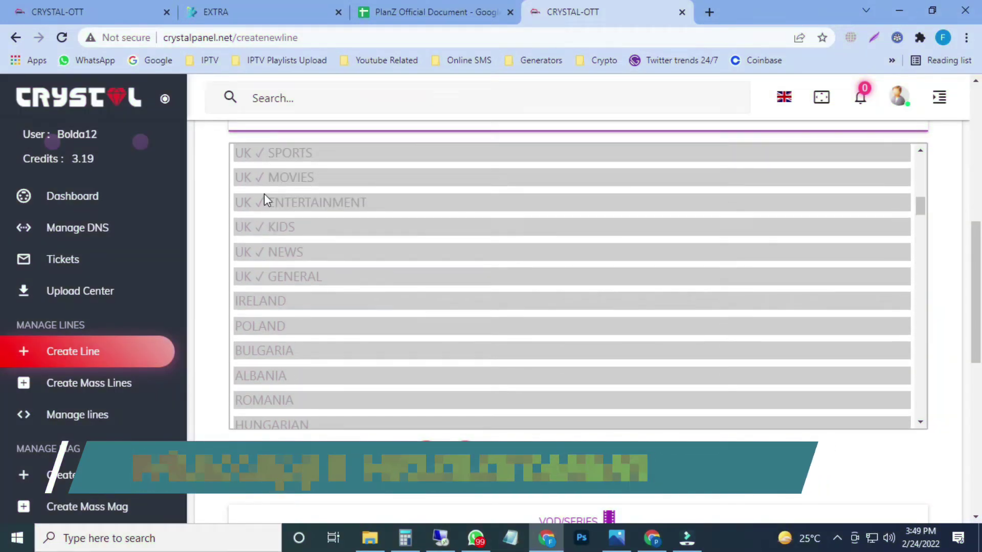
scroll(272, 191, "up", 2)
left_click_drag(269, 178, 265, 336)
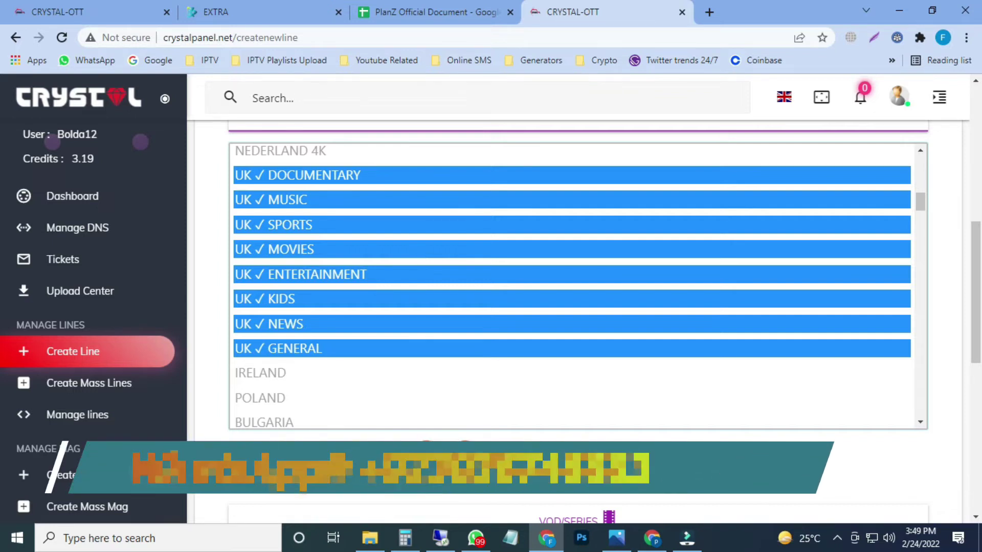
left_click(469, 406)
scroll(721, 415, "down", 6)
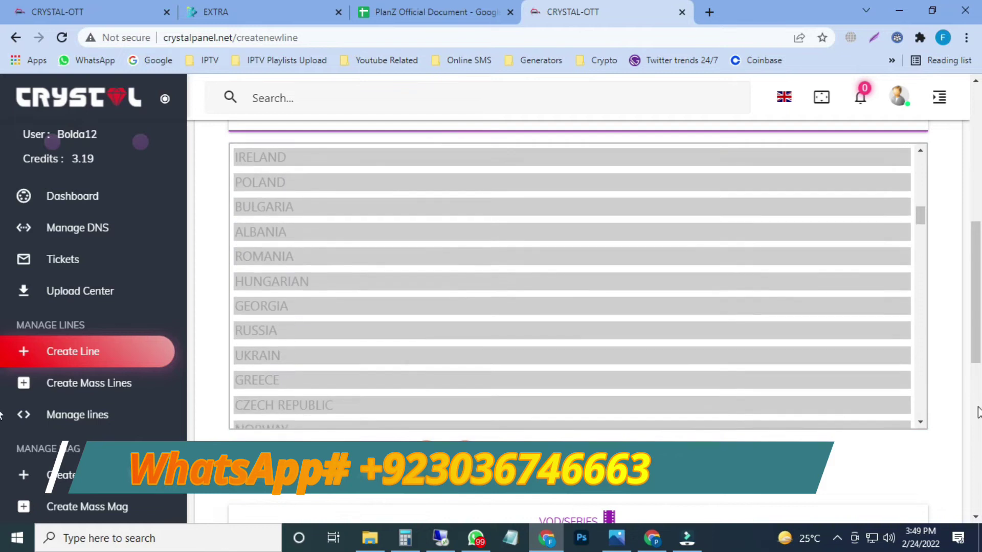
scroll(870, 423, "down", 4)
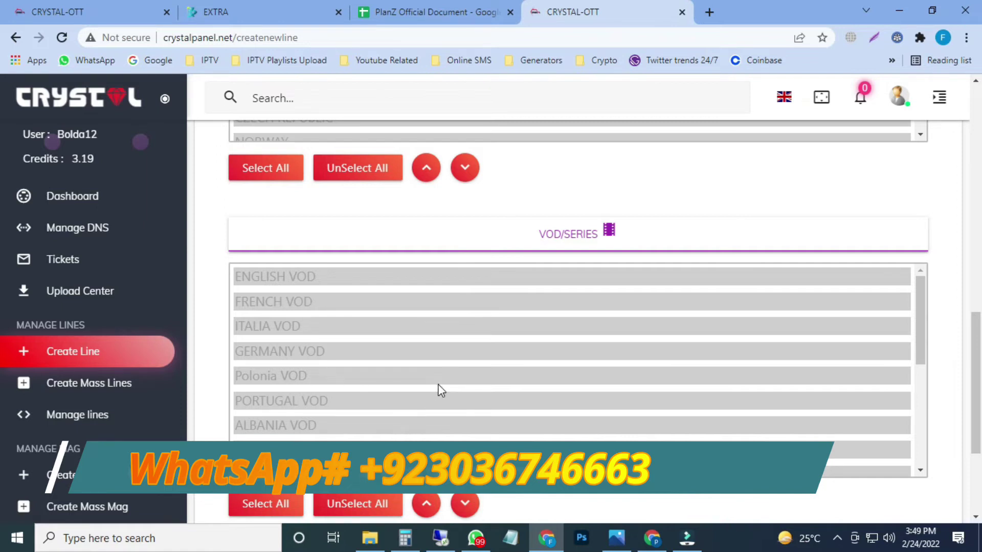
Set Adult to Yes and submit the new trial line
scroll(438, 385, "down", 5)
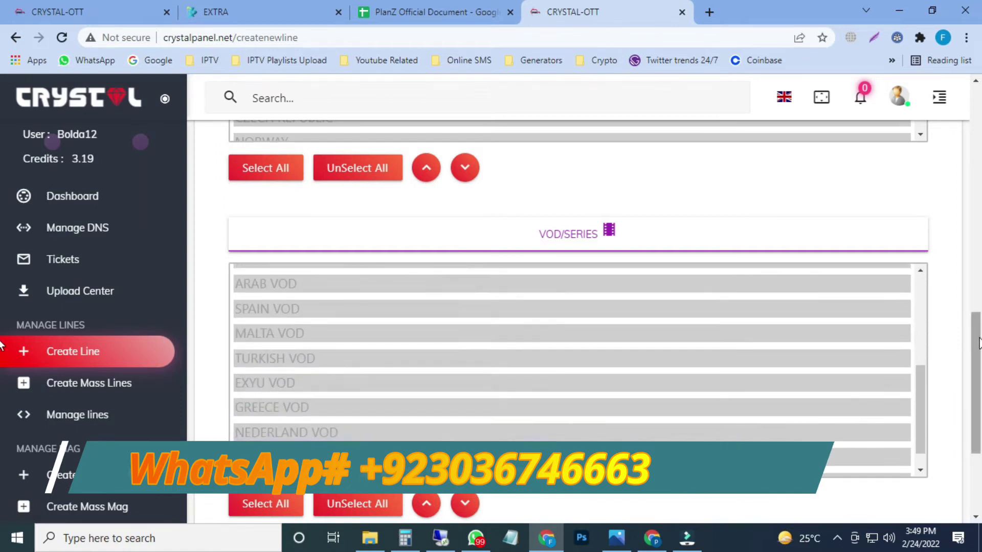
scroll(979, 343, "down", 3)
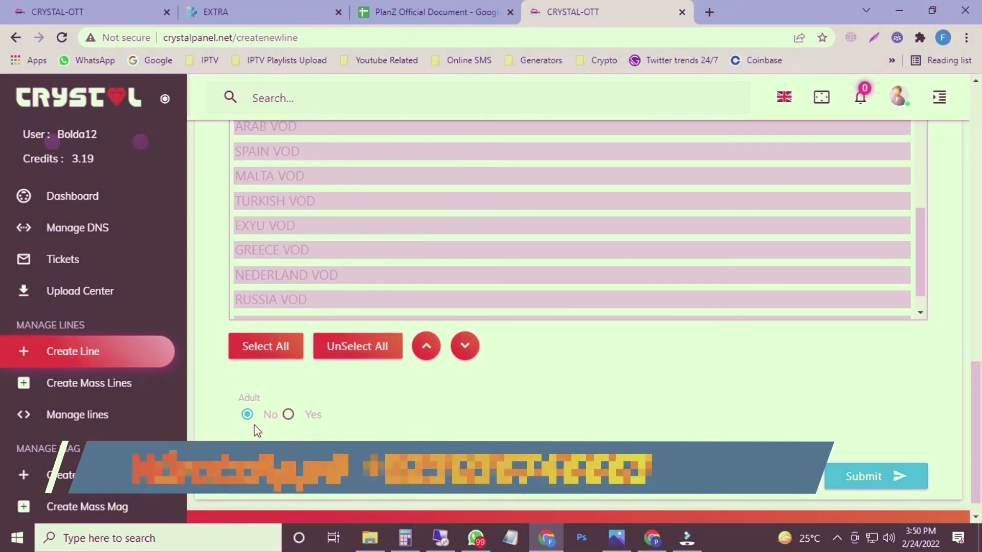
scroll(598, 417, "down", 1)
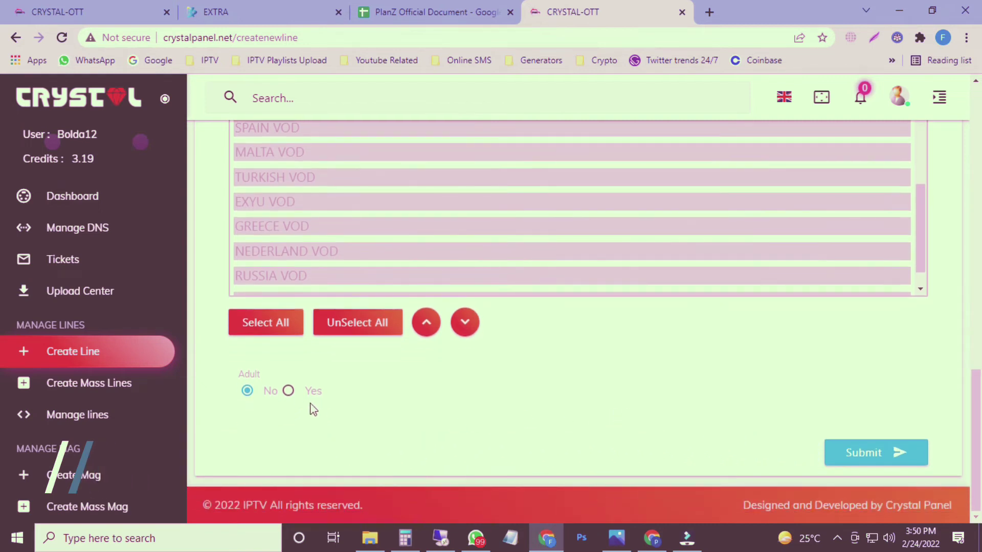
left_click(288, 391)
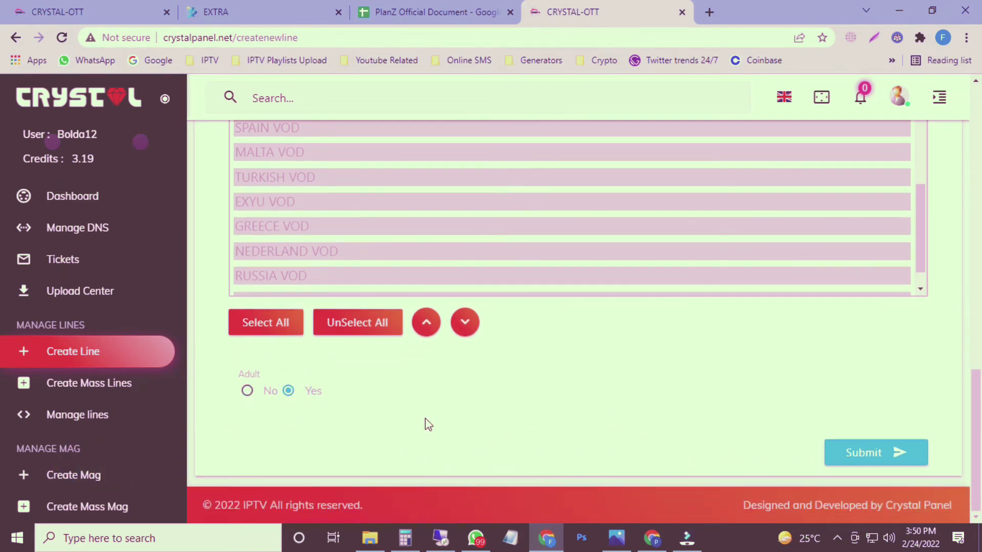
left_click(877, 460)
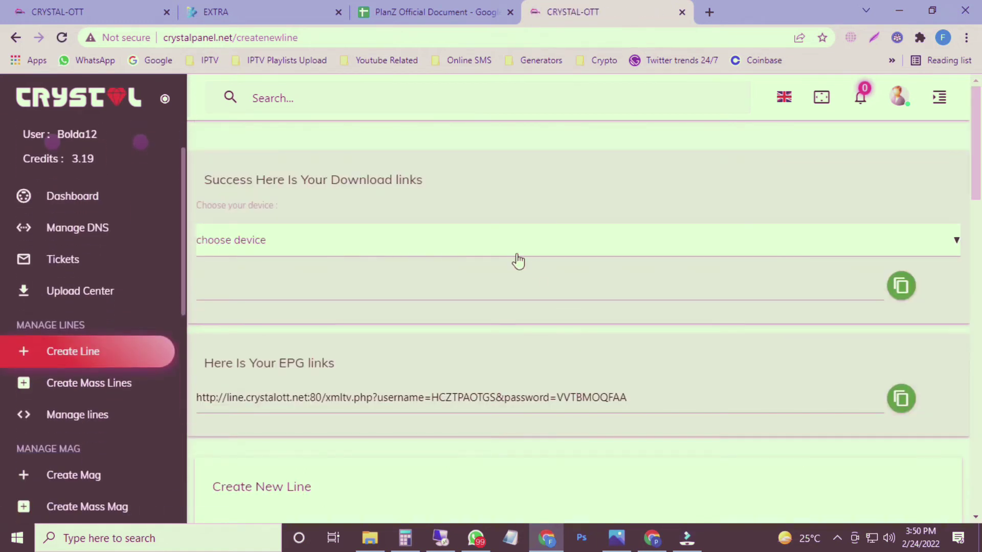
Show the line's plain m3u link, then open the IPTV Playlists Upload bookmarks in a new tab
left_click(517, 256)
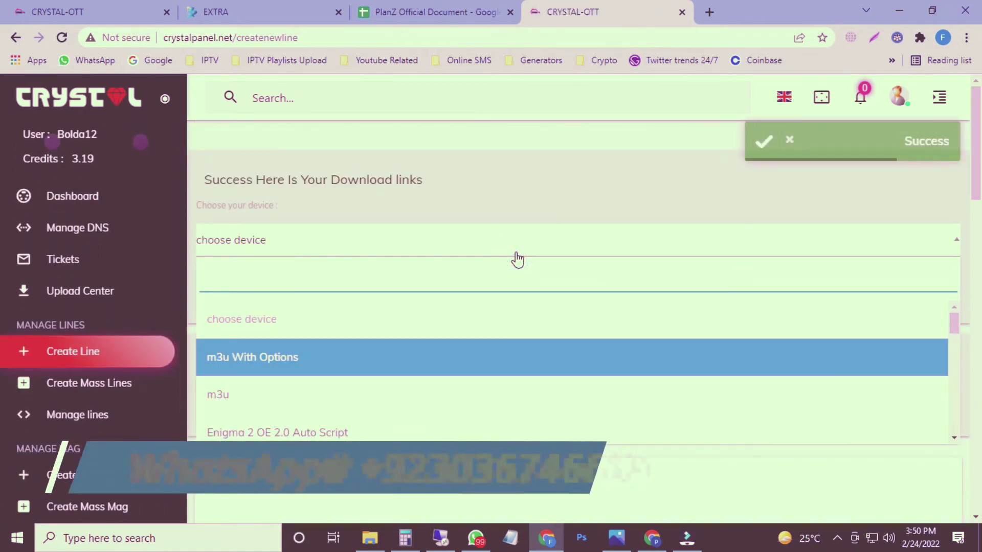
left_click(247, 396)
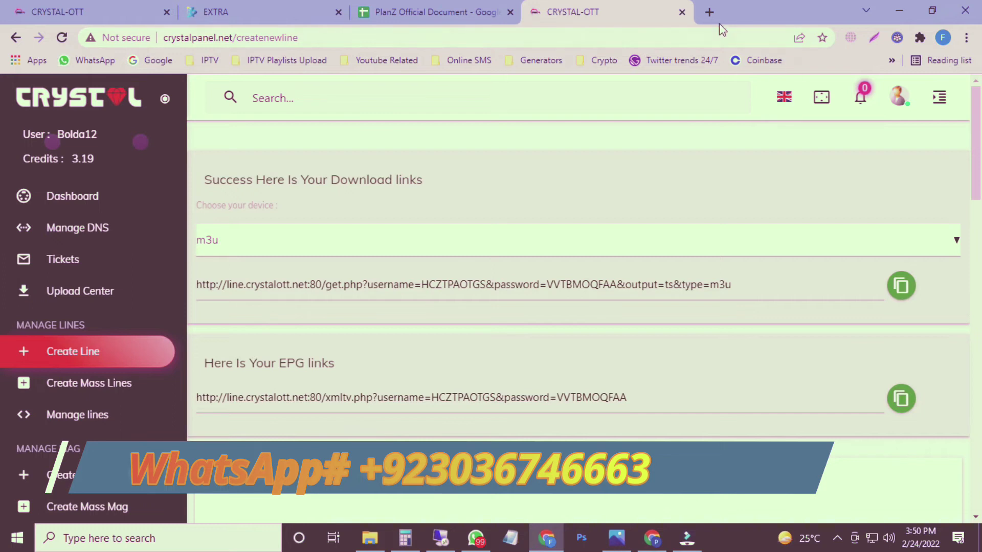
left_click(709, 12)
left_click(255, 60)
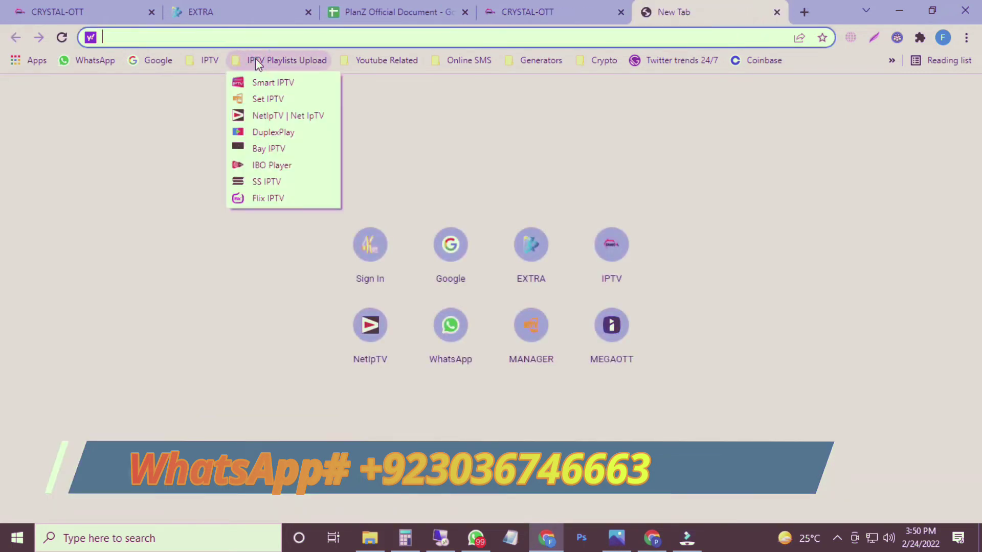
Go to the NetIpTV site's UPLOAD page and bring its upload forms into view
left_click(264, 118)
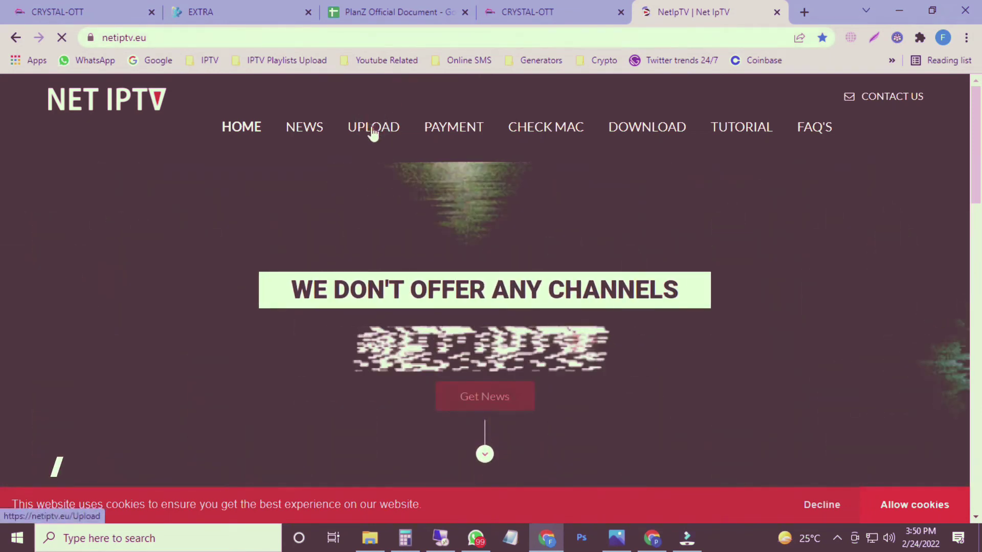
left_click(373, 128)
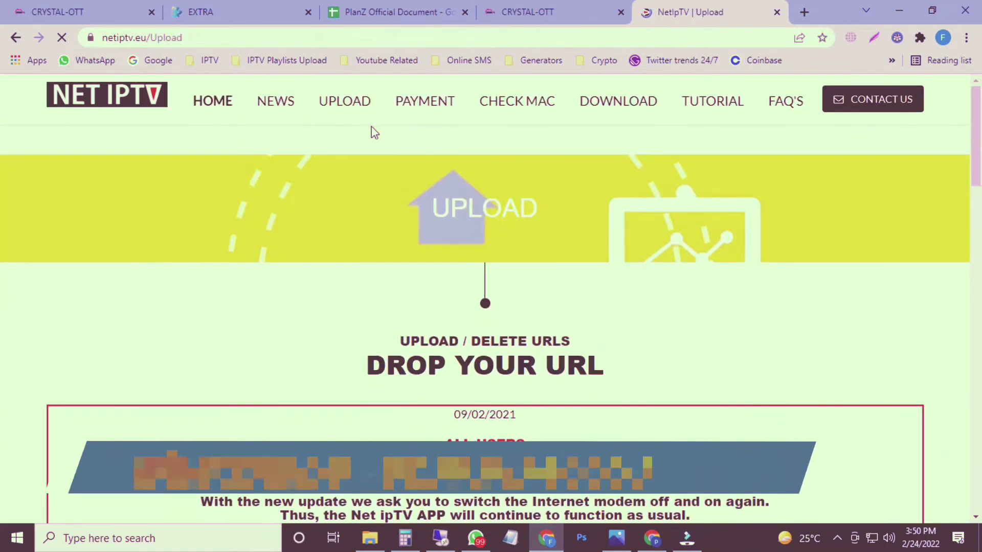
scroll(412, 337, "down", 10)
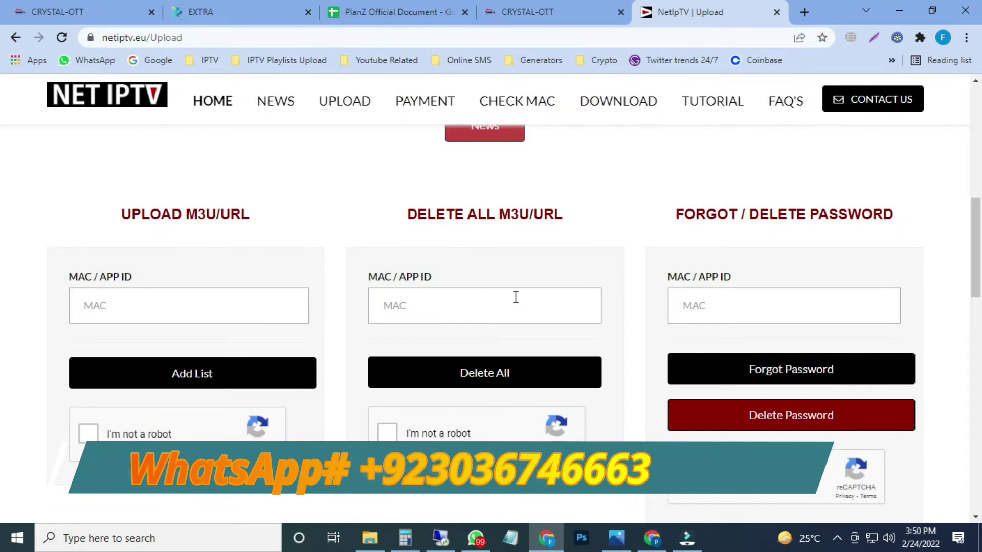
Enter the TV's MAC address in the Delete All field, verifying it against the screenshot
left_click(501, 307)
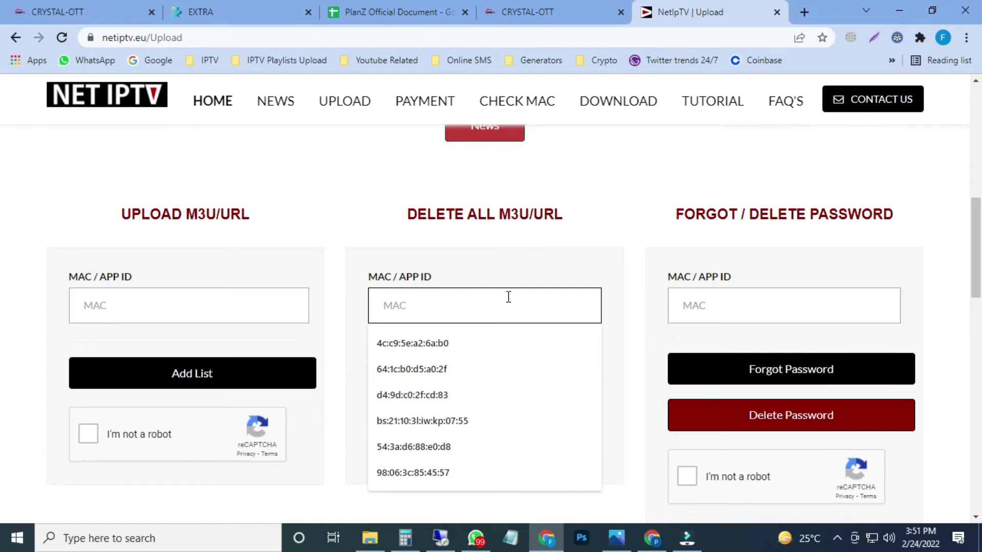
left_click(616, 539)
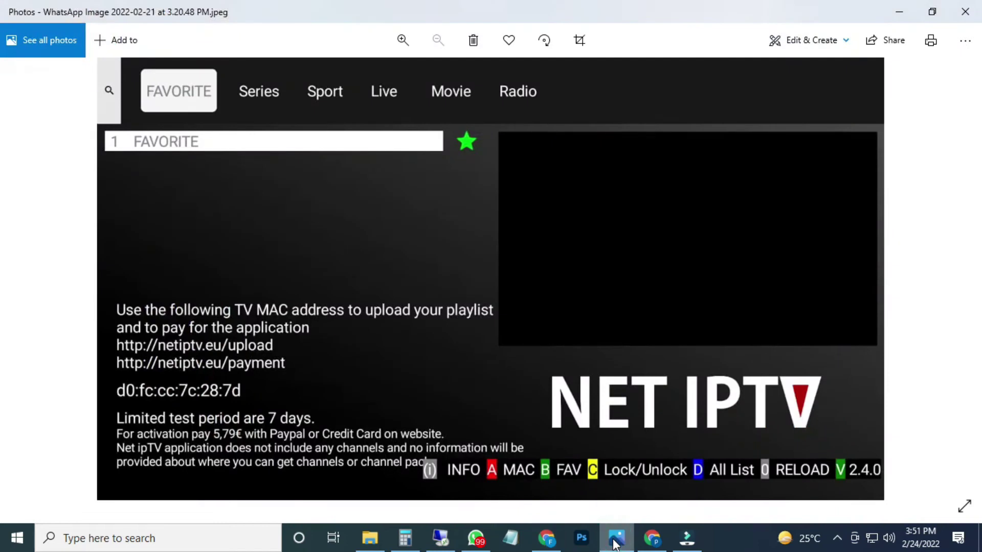
left_click(617, 541)
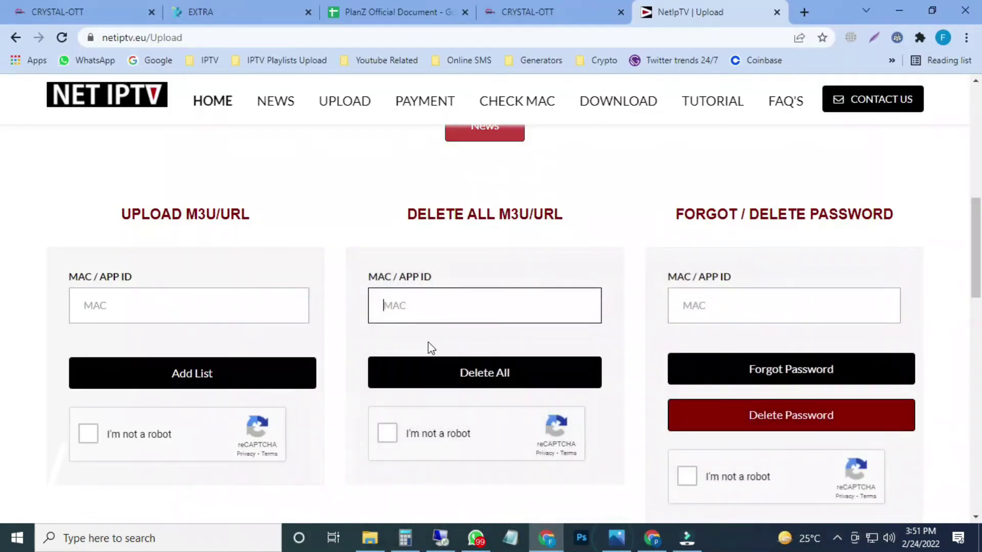
left_click(409, 306)
type("d0")
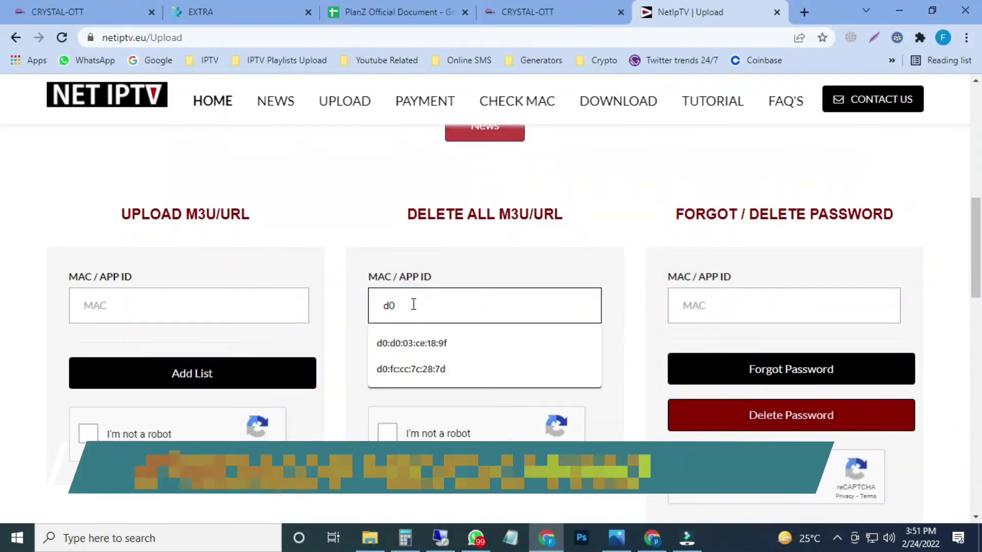
left_click(422, 370)
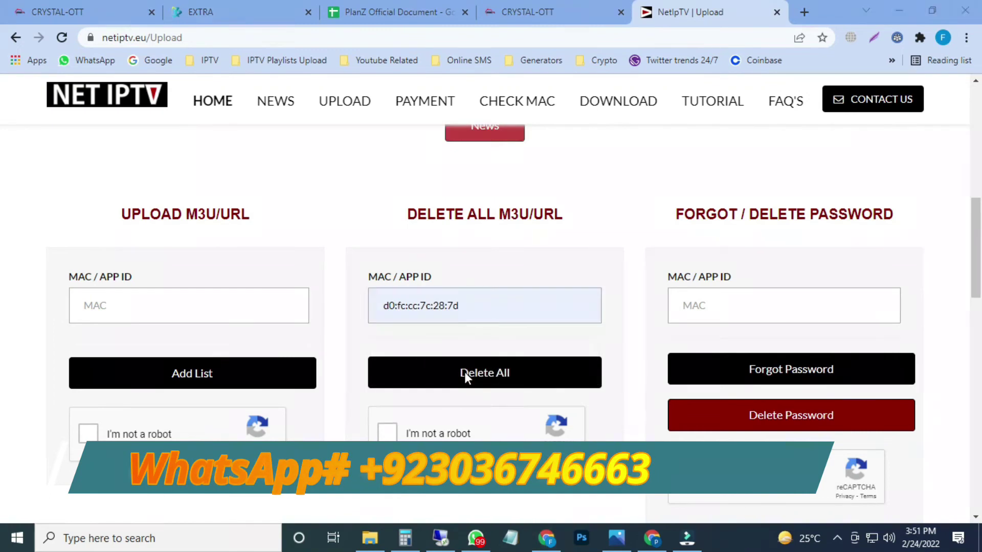
key("alt+Tab")
key("alt+Tab")
left_click_drag(477, 306, 368, 306)
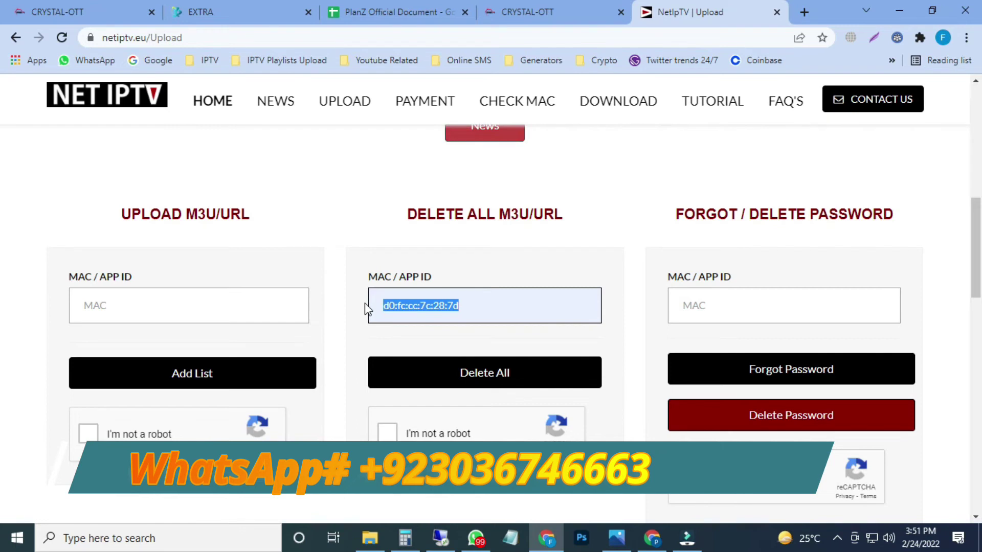
Pass the reCAPTCHA and confirm Delete All for that MAC
left_click(387, 432)
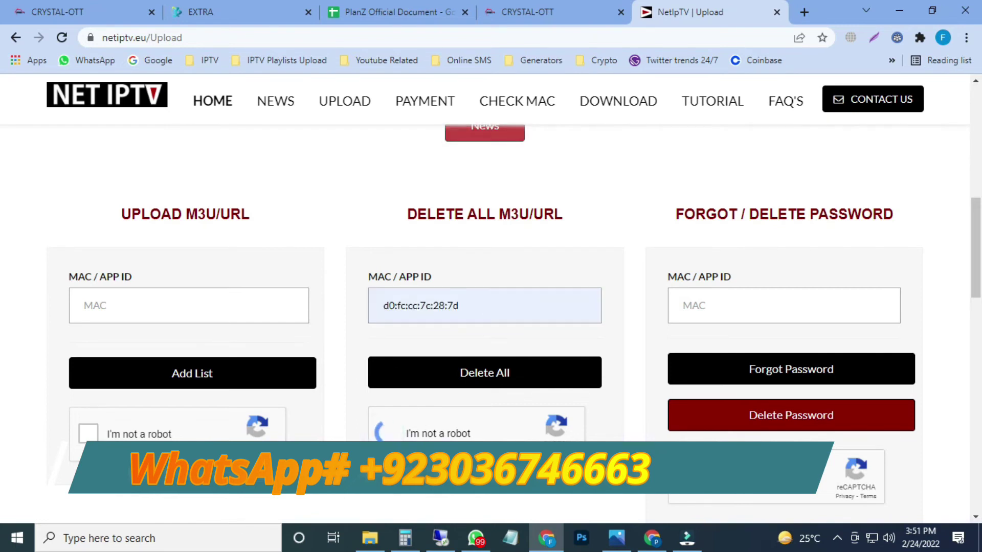
left_click(469, 376)
left_click(557, 251)
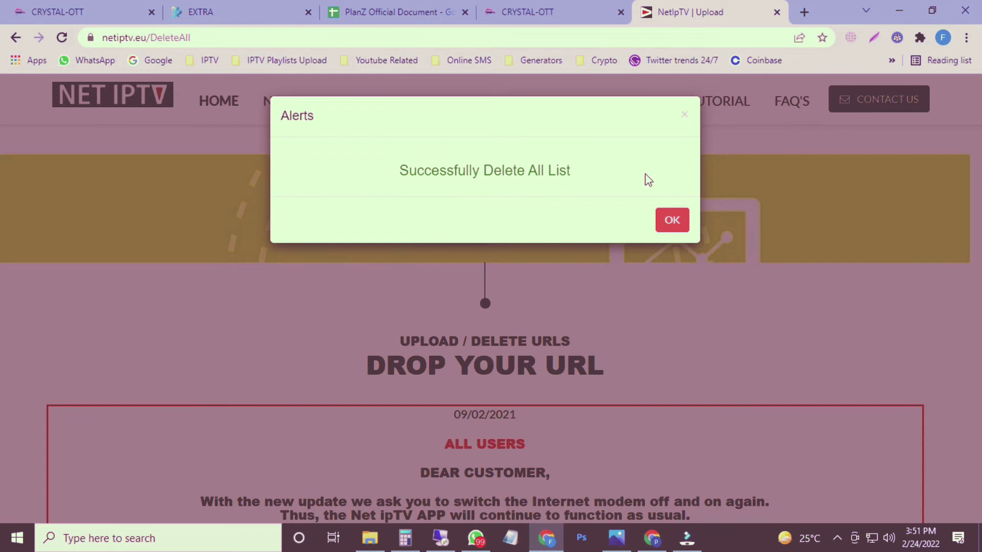
Open the List 1–4 playlist fields via Add List, declining a password
left_click(684, 116)
scroll(183, 375, "down", 8)
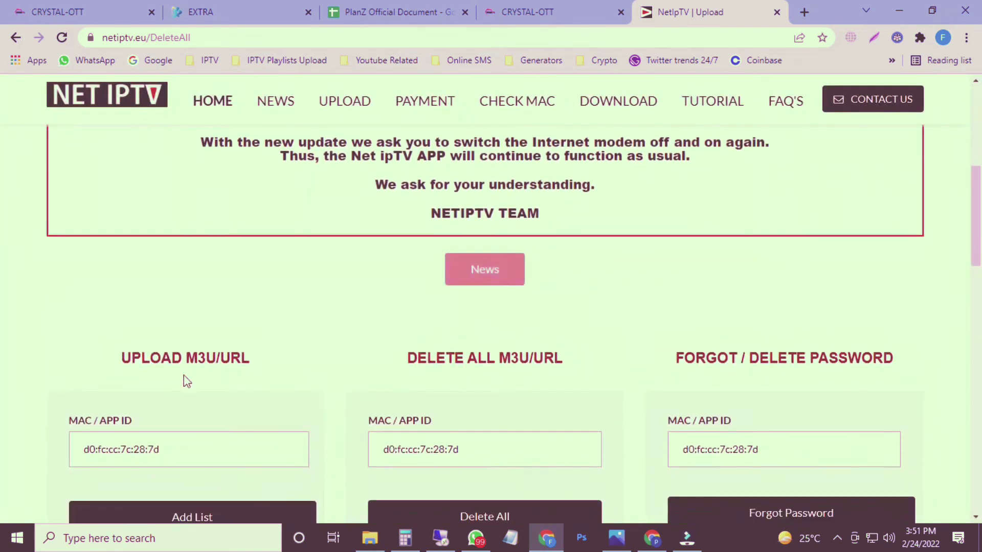
left_click(88, 434)
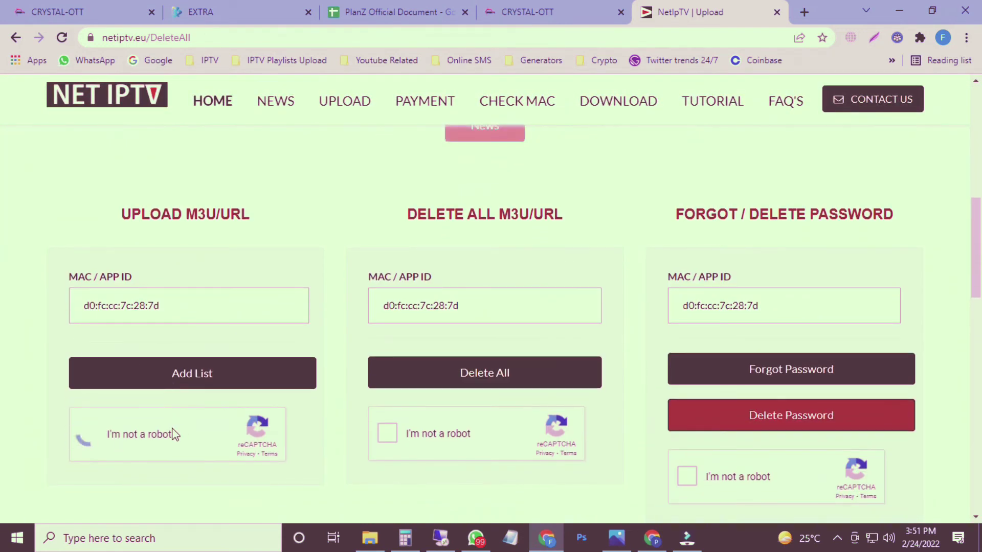
left_click(134, 377)
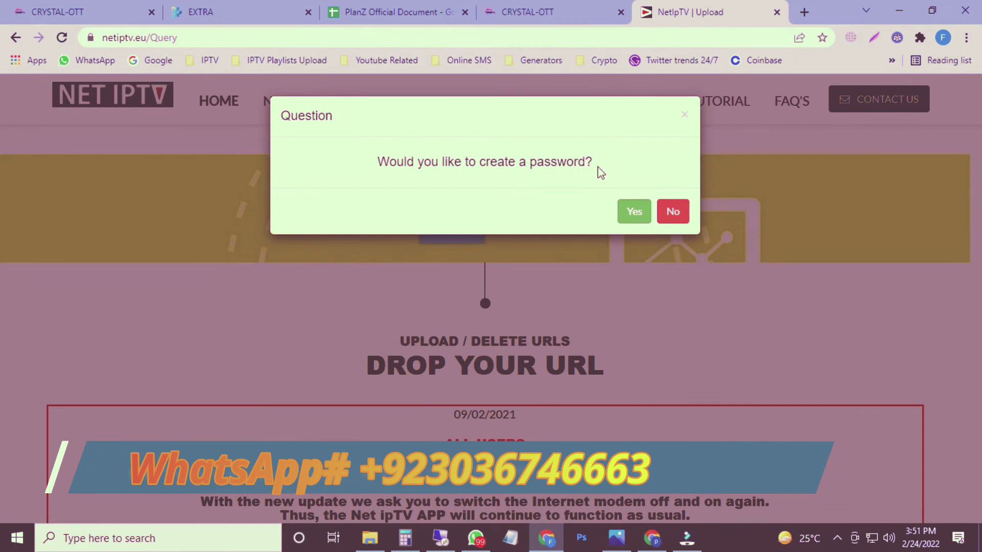
left_click(673, 212)
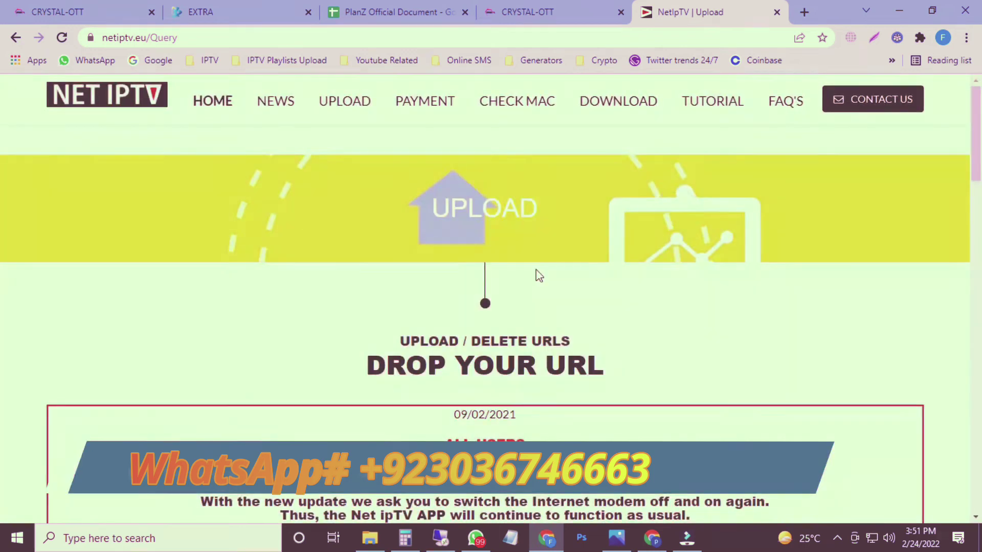
Return to the Crystal Panel tab showing the m3u link
scroll(463, 345, "down", 6)
scroll(463, 347, "down", 3)
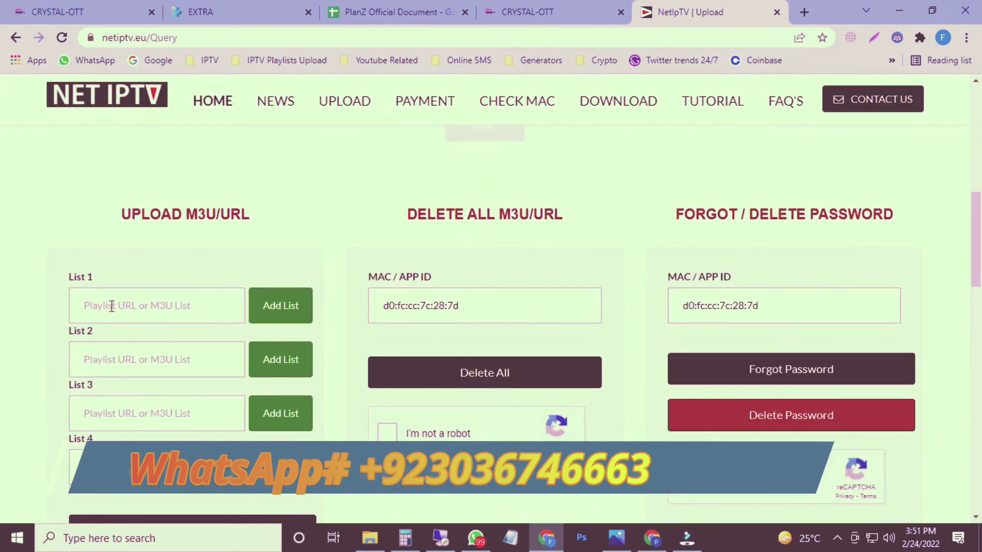
left_click(534, 13)
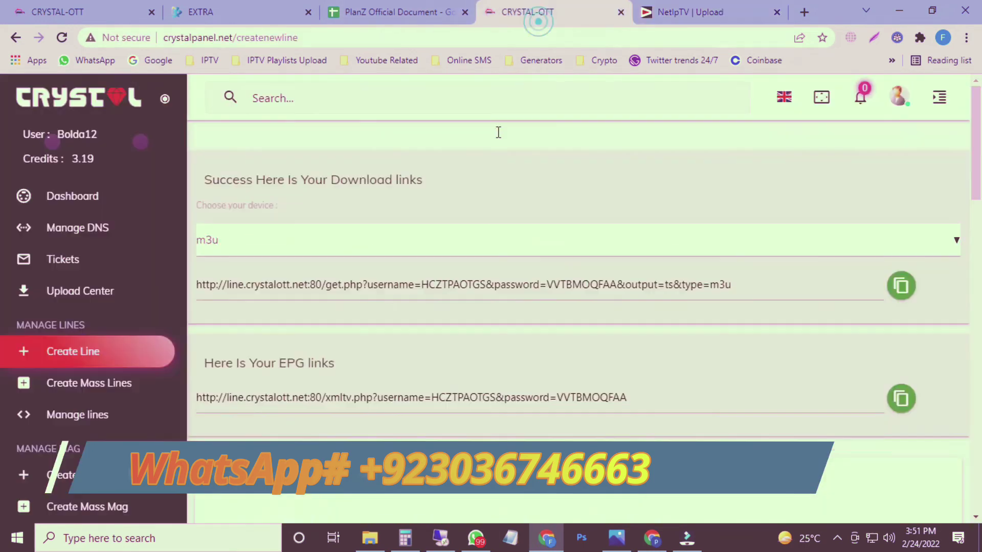
Paste the copied Crystal m3u link into List 1 and submit with Add ALL List
left_click(901, 289)
left_click(664, 13)
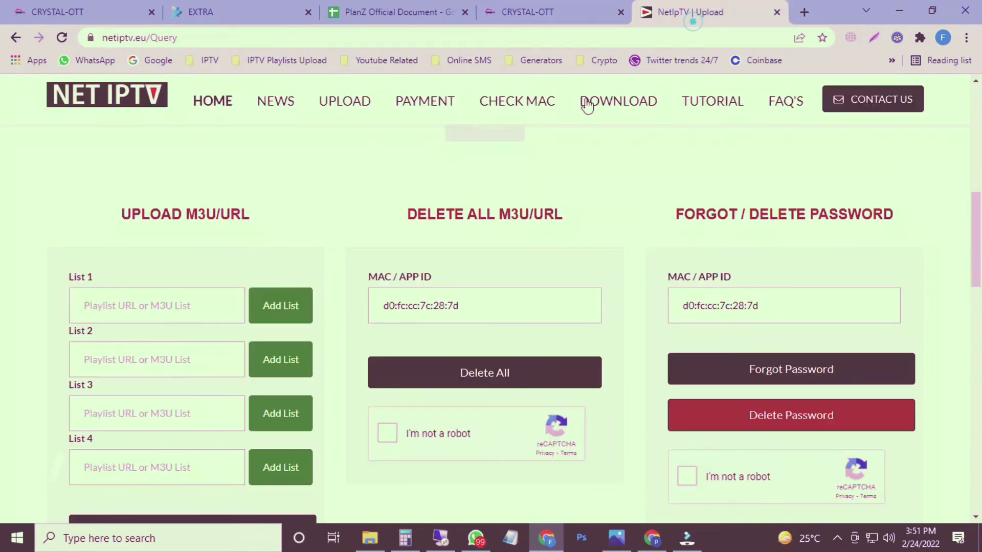
left_click(178, 307)
key("ctrl+v")
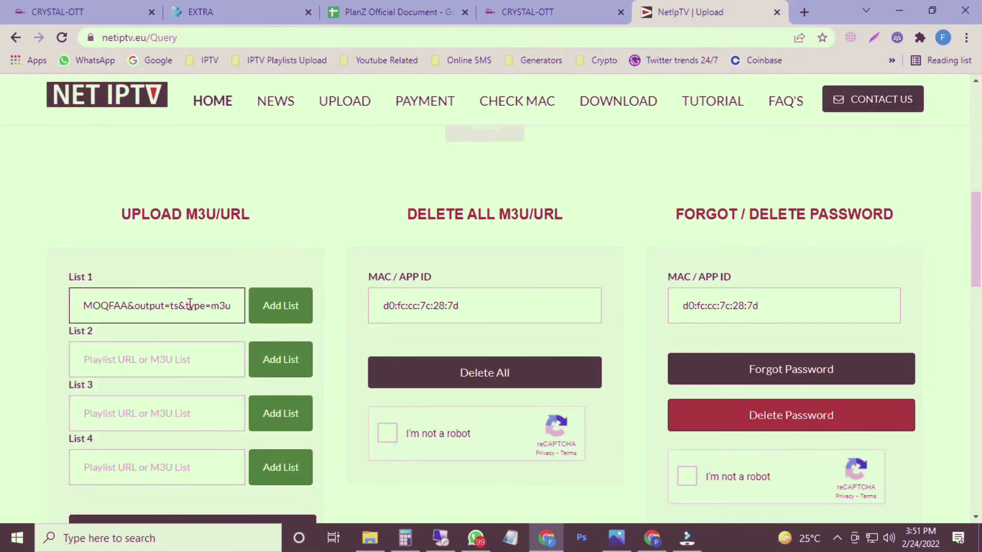
scroll(193, 305, "down", 3)
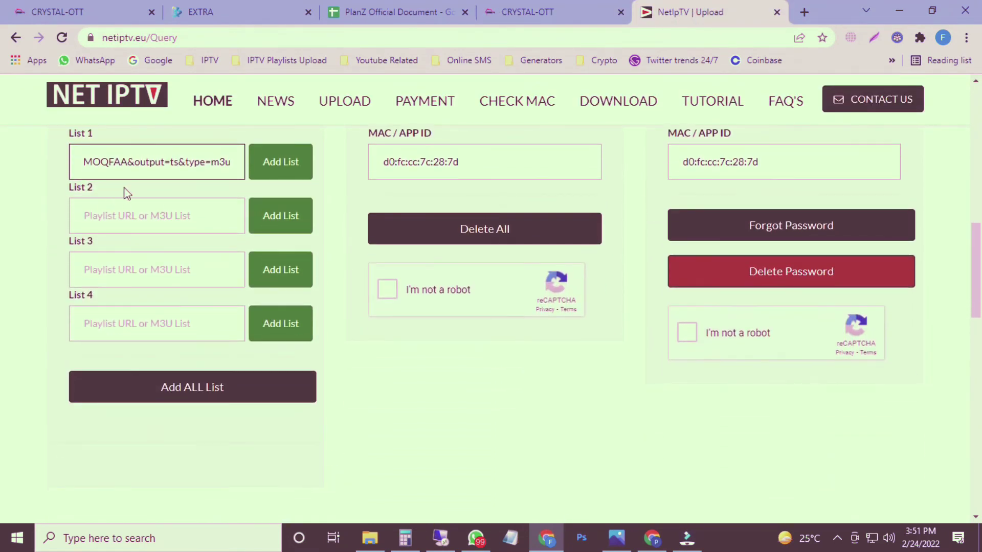
left_click(188, 390)
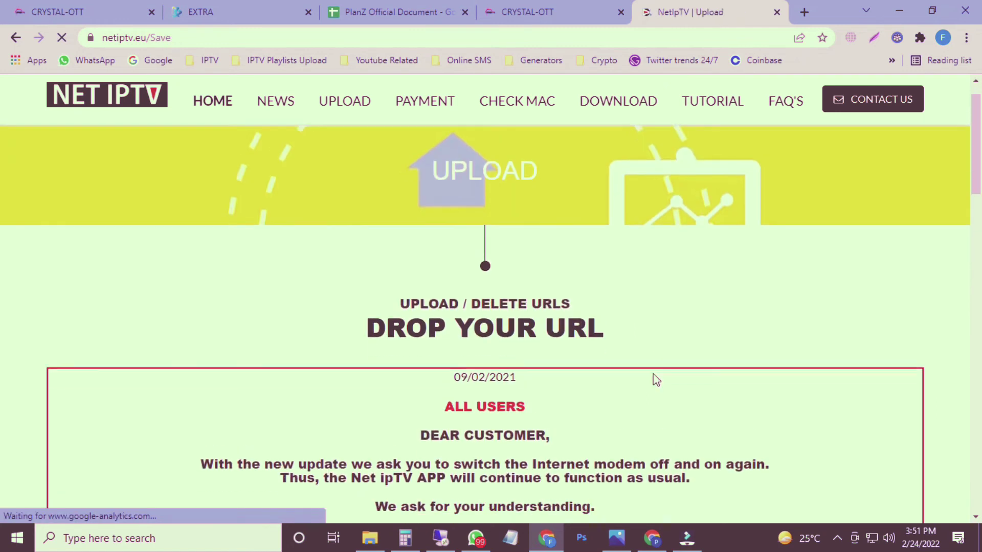
Highlight the 'Successfully Update' alert on the loaded Save page
scroll(652, 377, "down", 2)
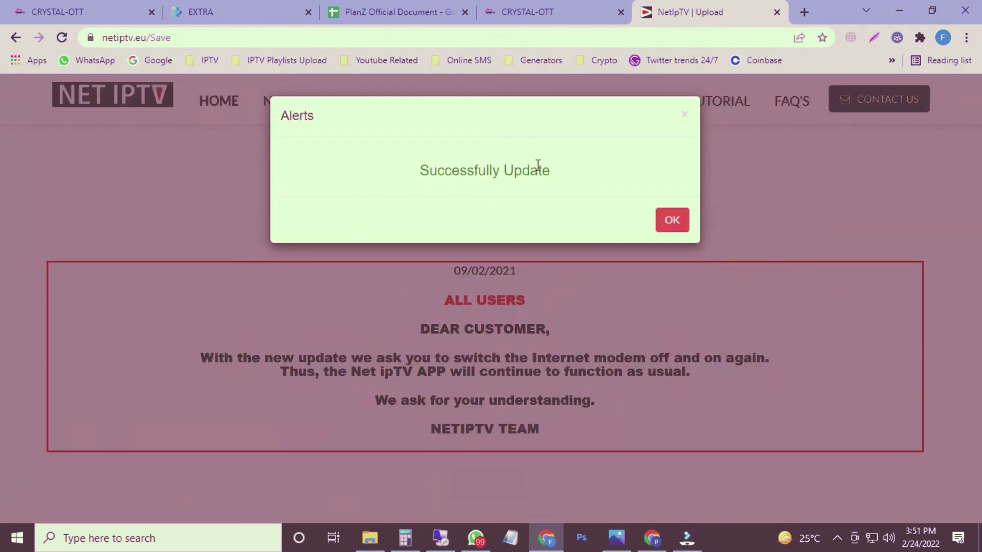
left_click_drag(569, 175, 395, 183)
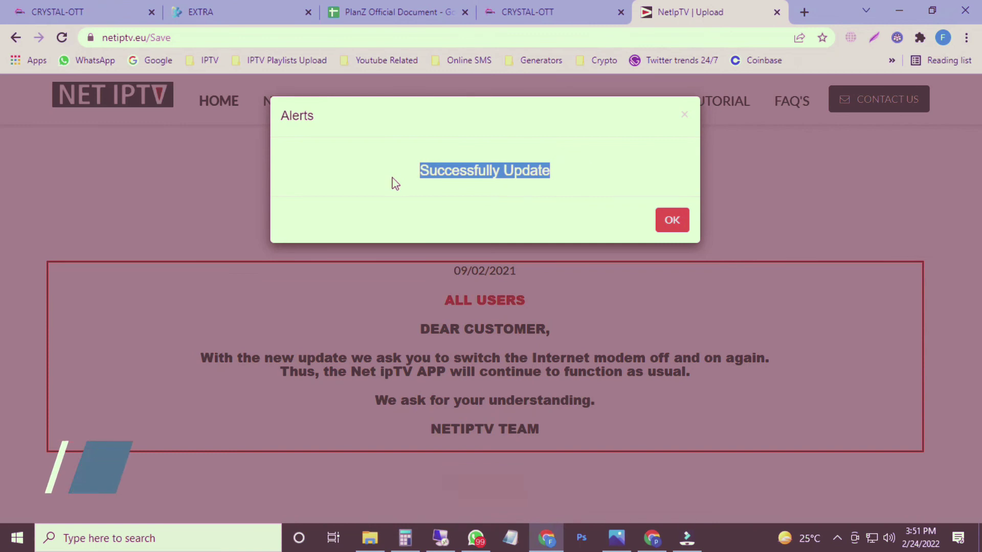